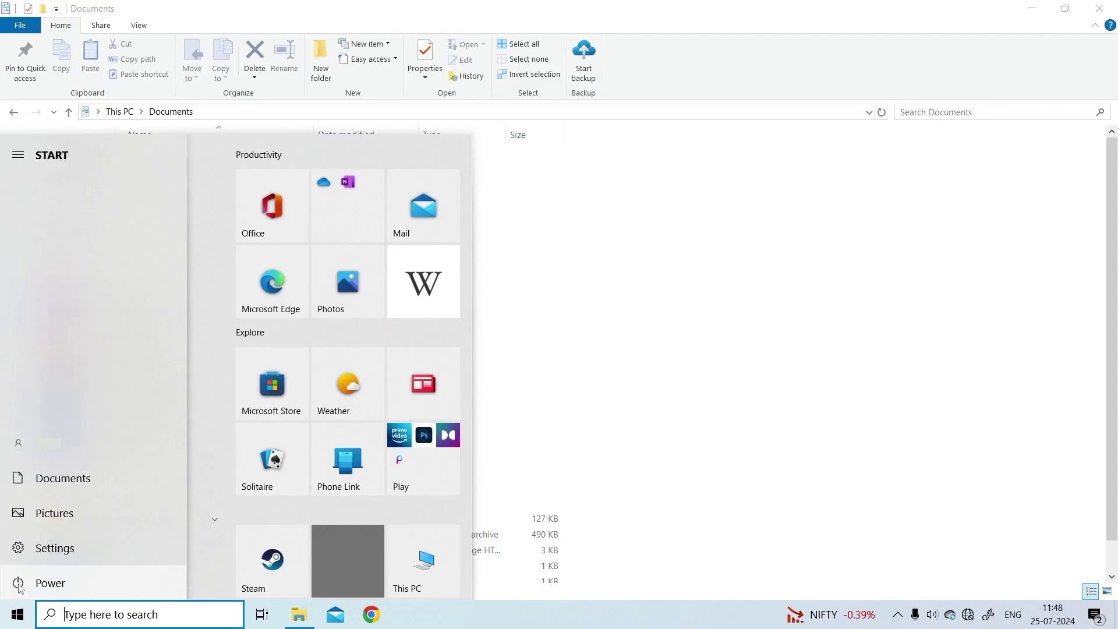
Bring up the Start menu's power options showing Sleep, Shut down and Restart
click(85, 584)
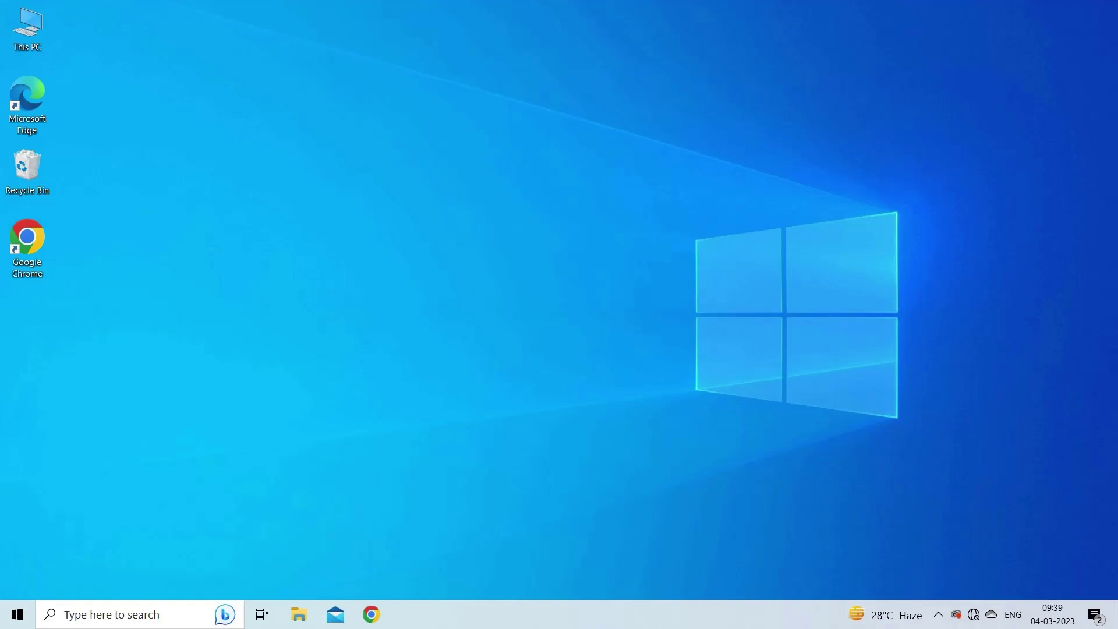
Turn Wi-Fi off and back on under Settings > Network & Internet > Wi-Fi
right_click(18, 614)
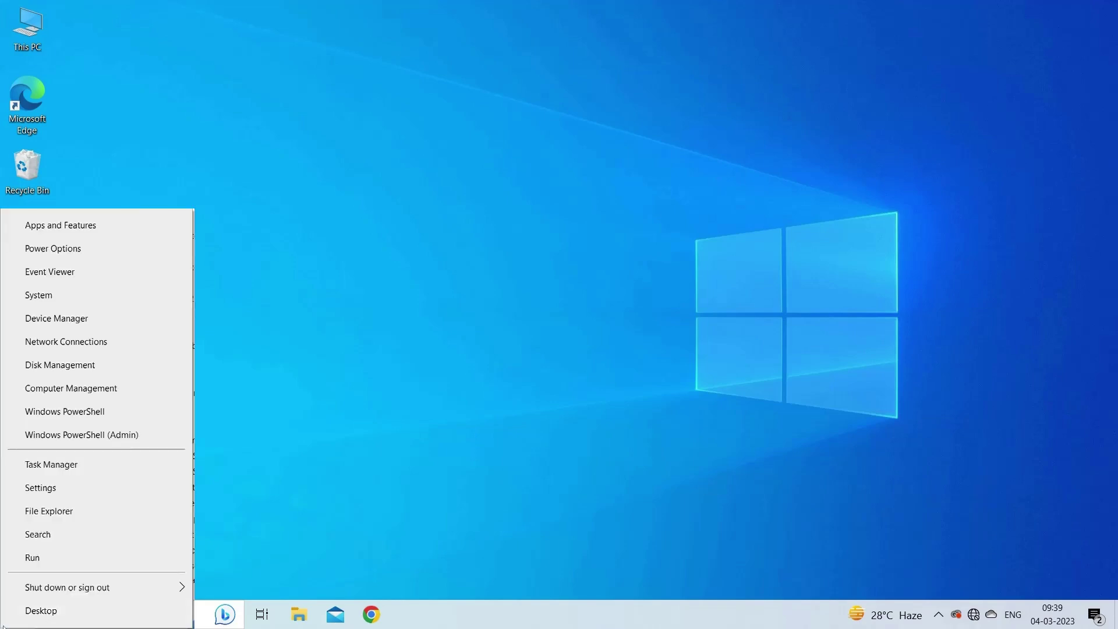
click(64, 491)
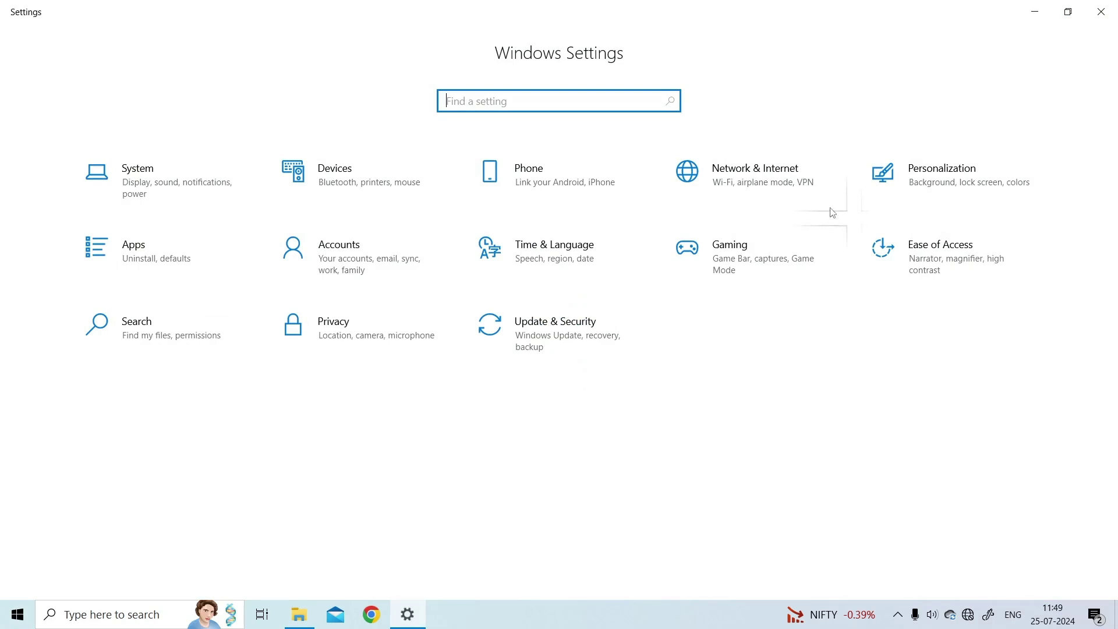
click(769, 175)
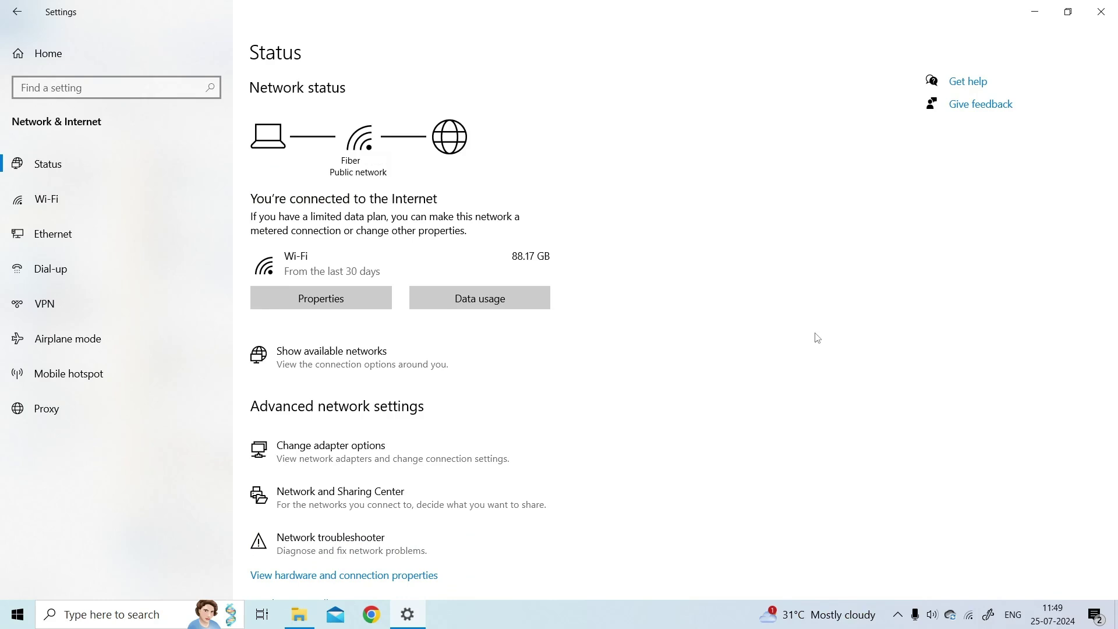
click(99, 200)
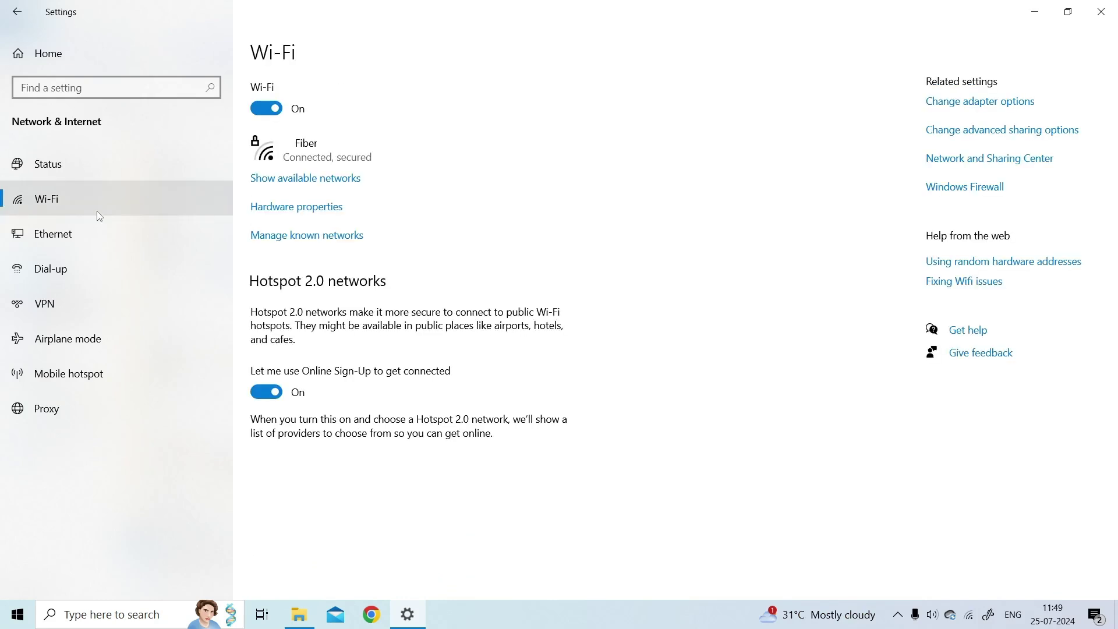
click(276, 110)
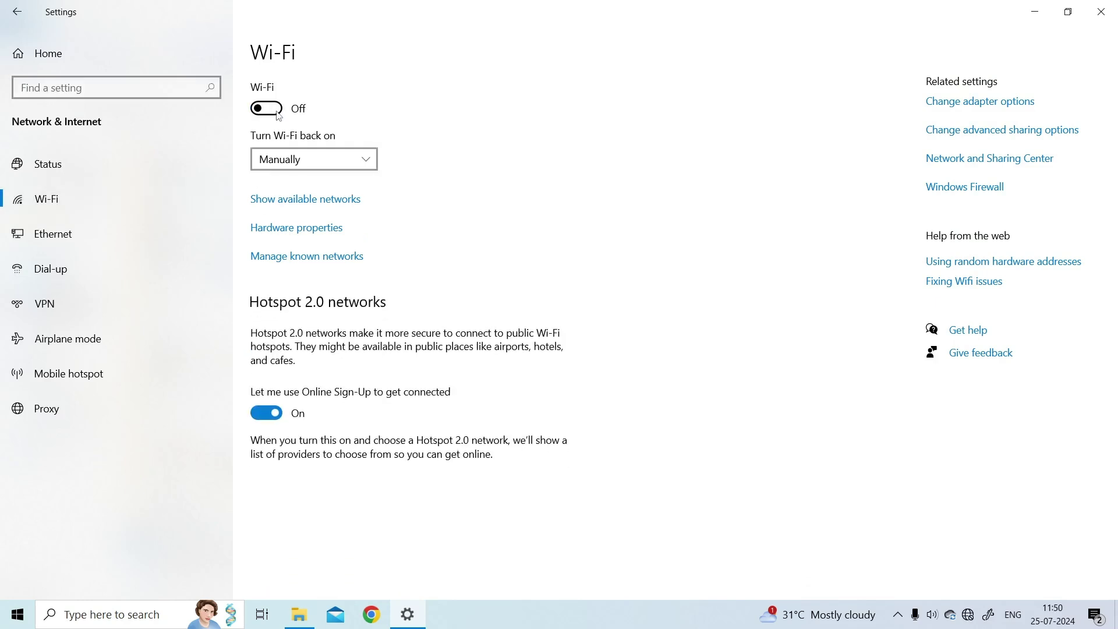
click(277, 112)
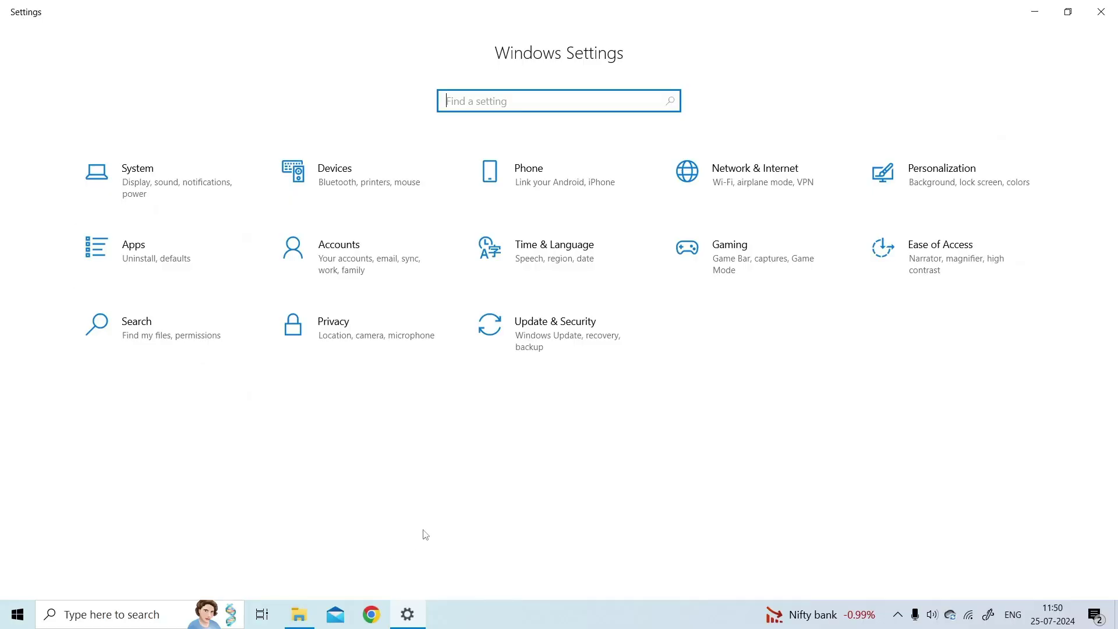
Search Apps & features for 'capcut' and expand the CapCut entry to show its options
click(156, 259)
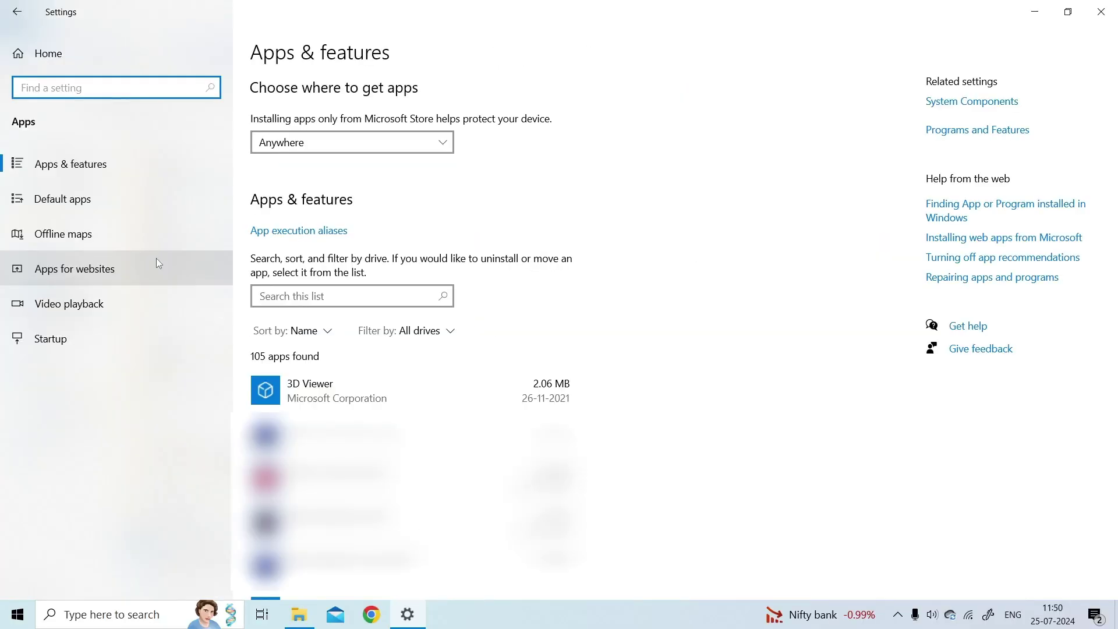
click(315, 296)
text(cap)
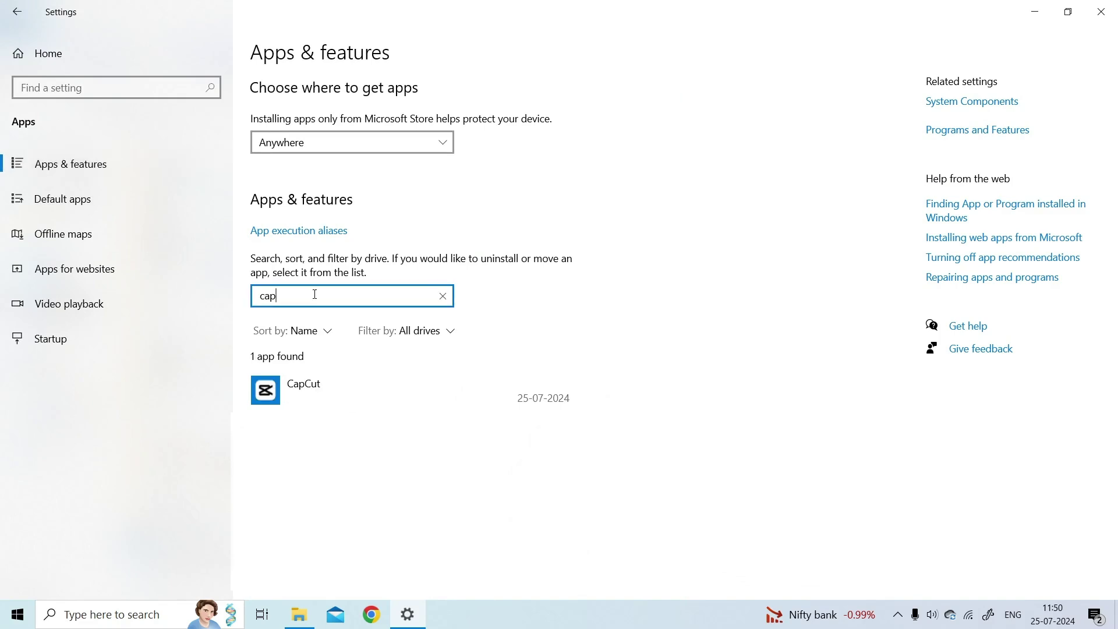
text(cut)
click(421, 408)
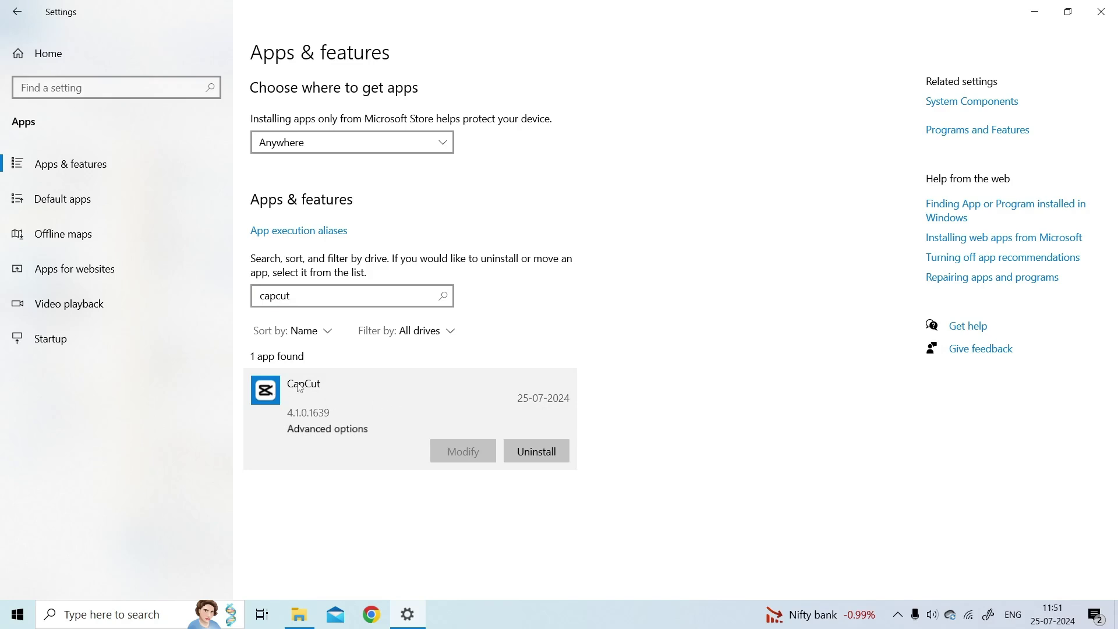
key(Tab)
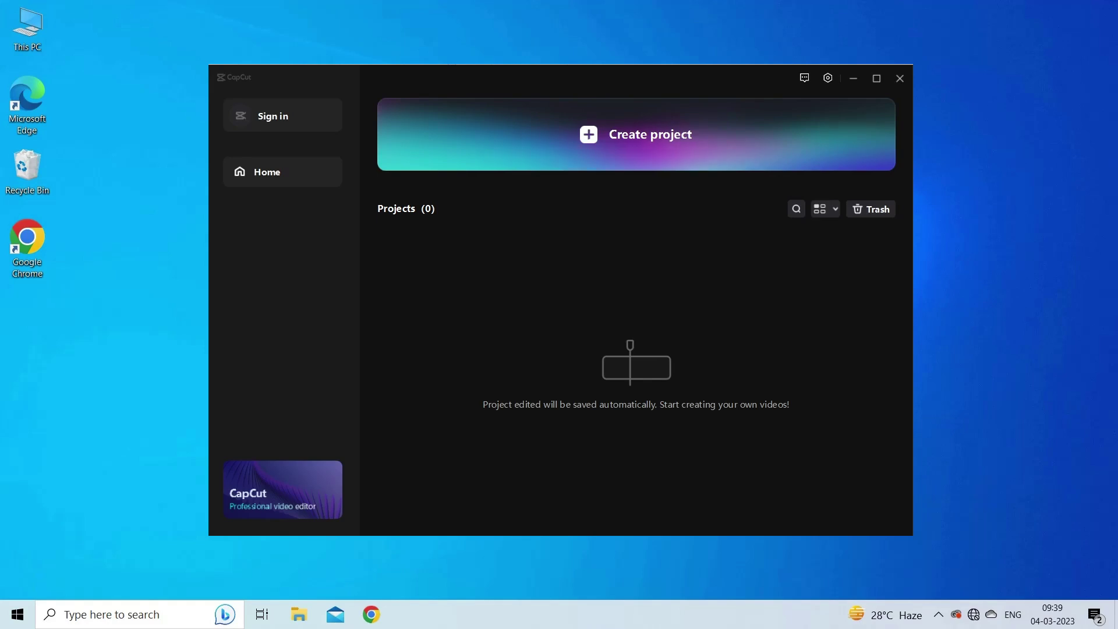
Check in CapCut's settings that the version is 4.1.0, then close CapCut
click(829, 79)
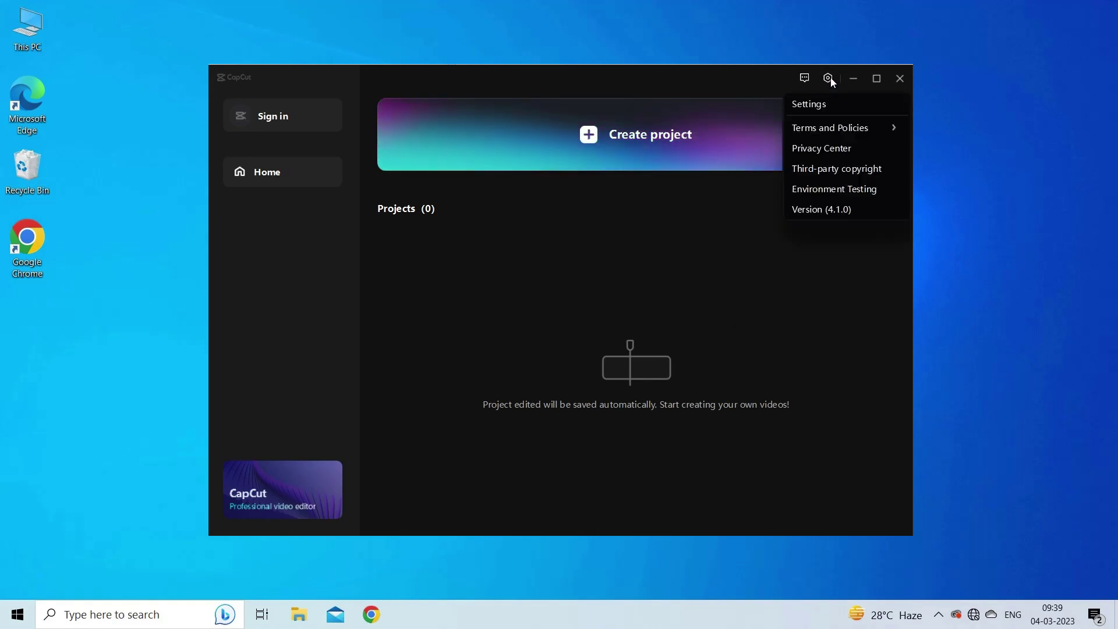
click(830, 213)
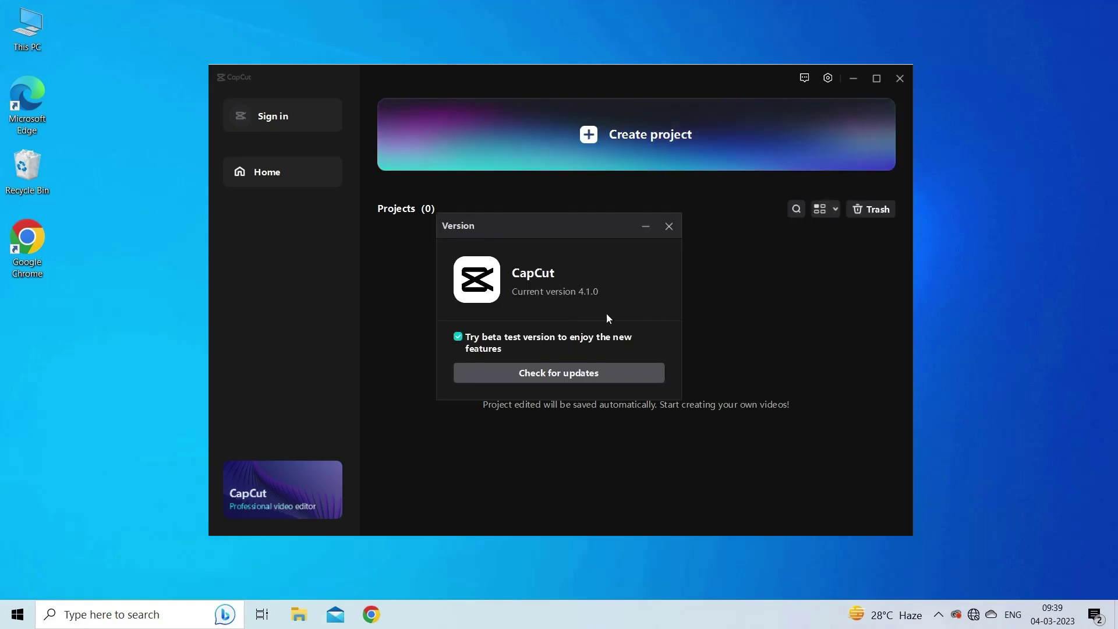
click(577, 378)
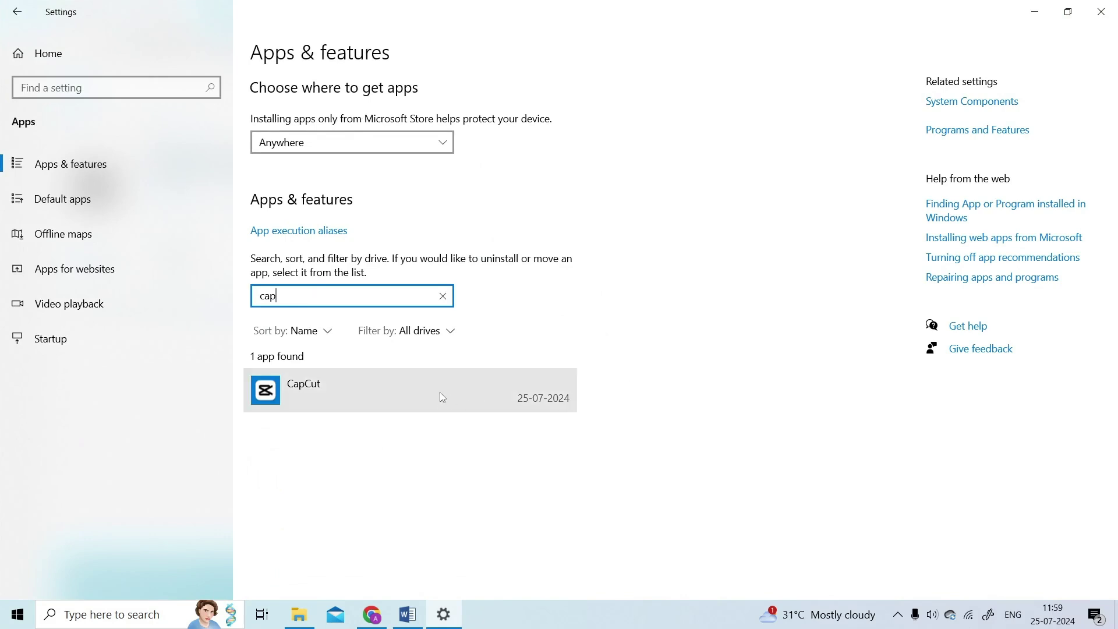
Uninstall CapCut from Apps & features, confirming in both the Windows and CapCut prompts
click(435, 394)
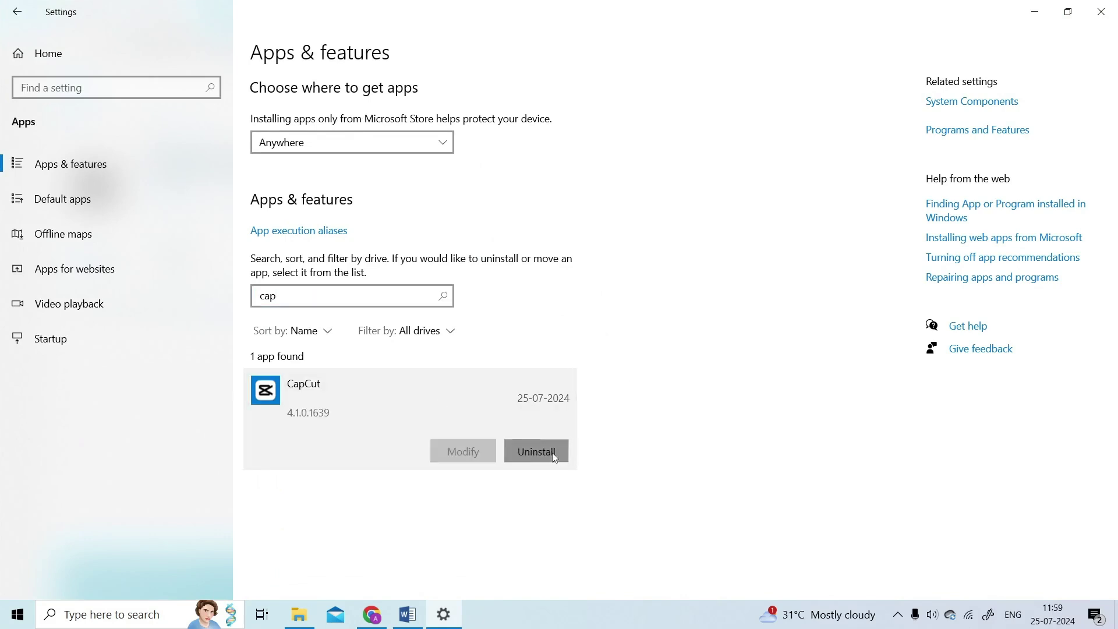
click(554, 458)
click(599, 414)
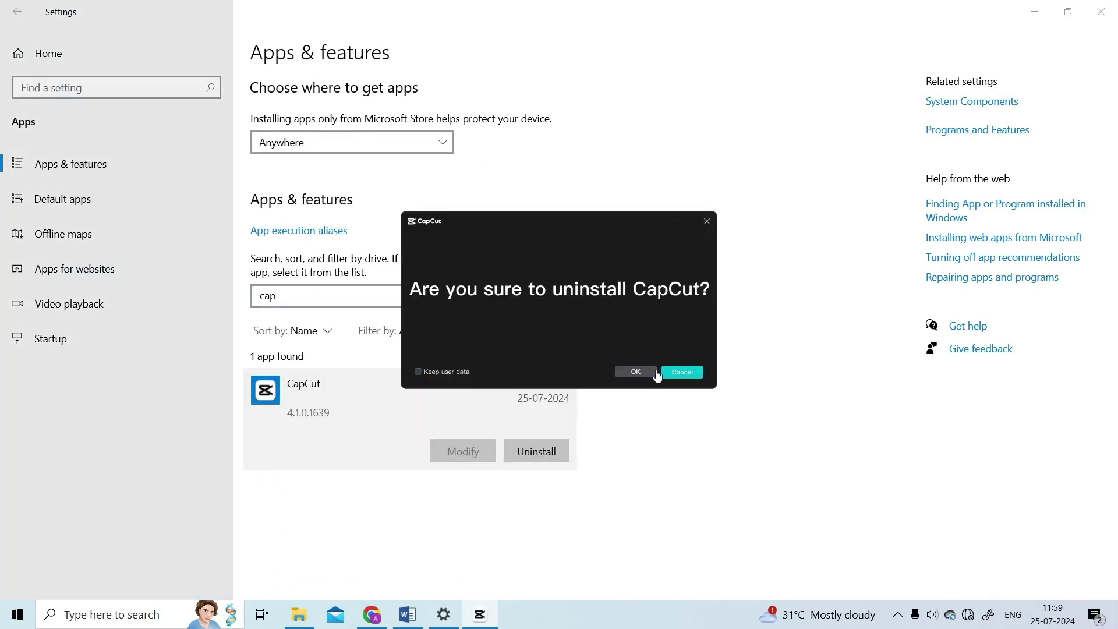
click(637, 371)
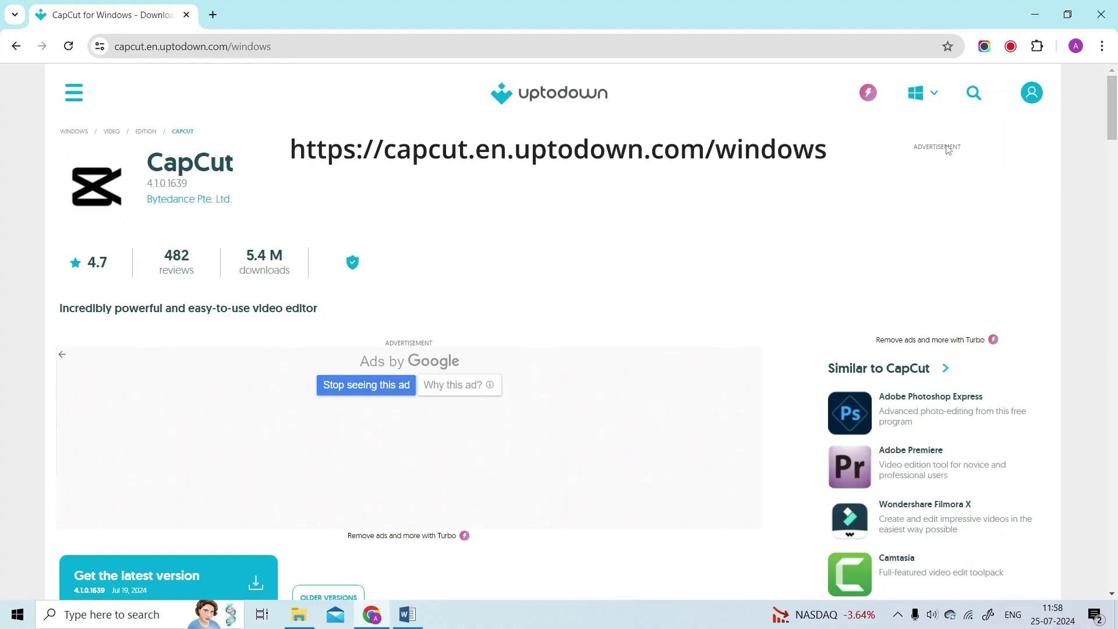
Scroll the Uptodown CapCut for Windows page down to the Get the latest version button
scroll(552, 304, down, 3)
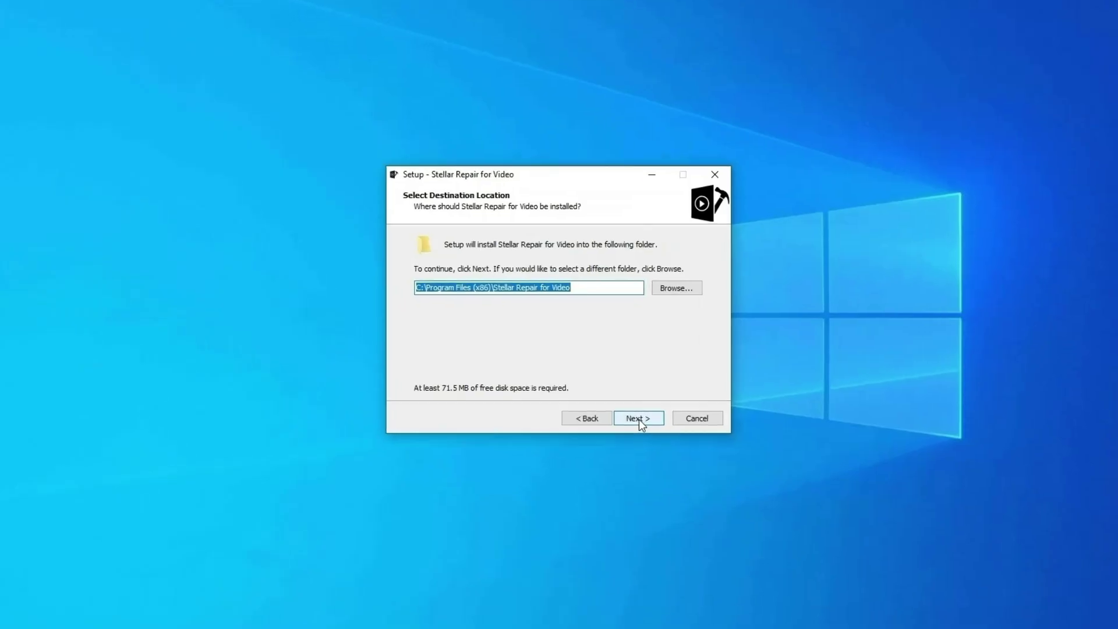
Install Stellar Repair for Video with the default location, Start menu folder and tasks
click(638, 419)
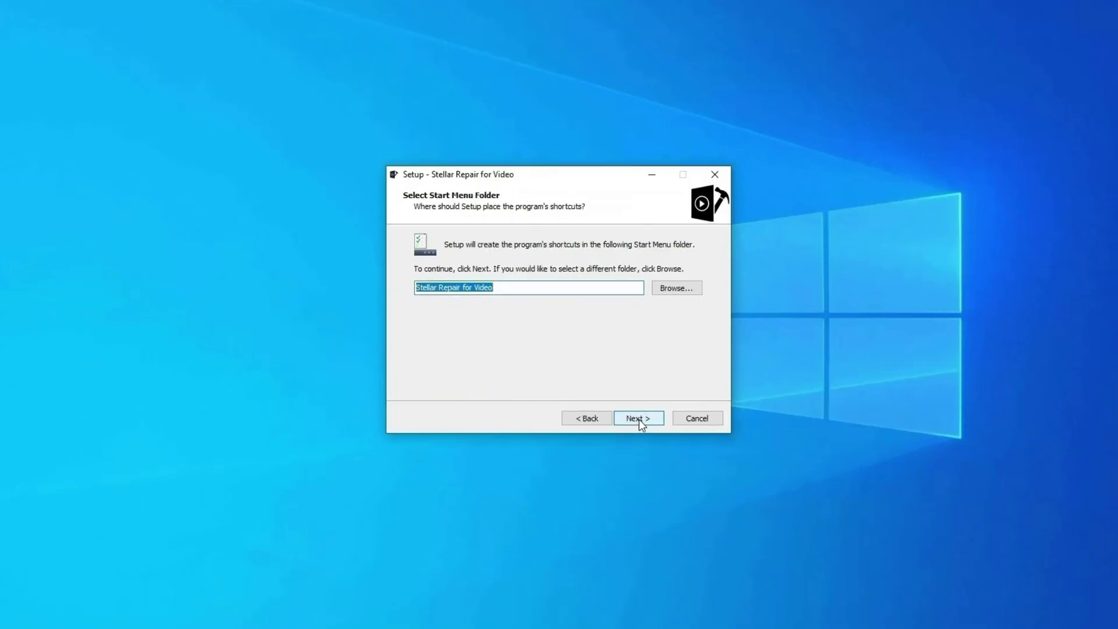
click(638, 419)
click(638, 419)
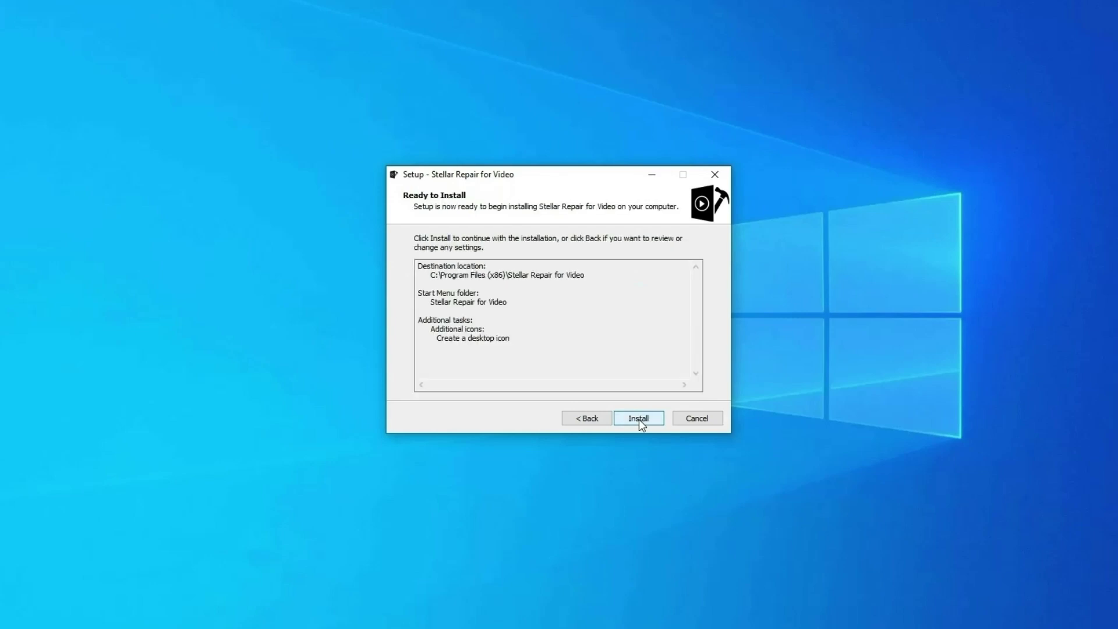
click(638, 419)
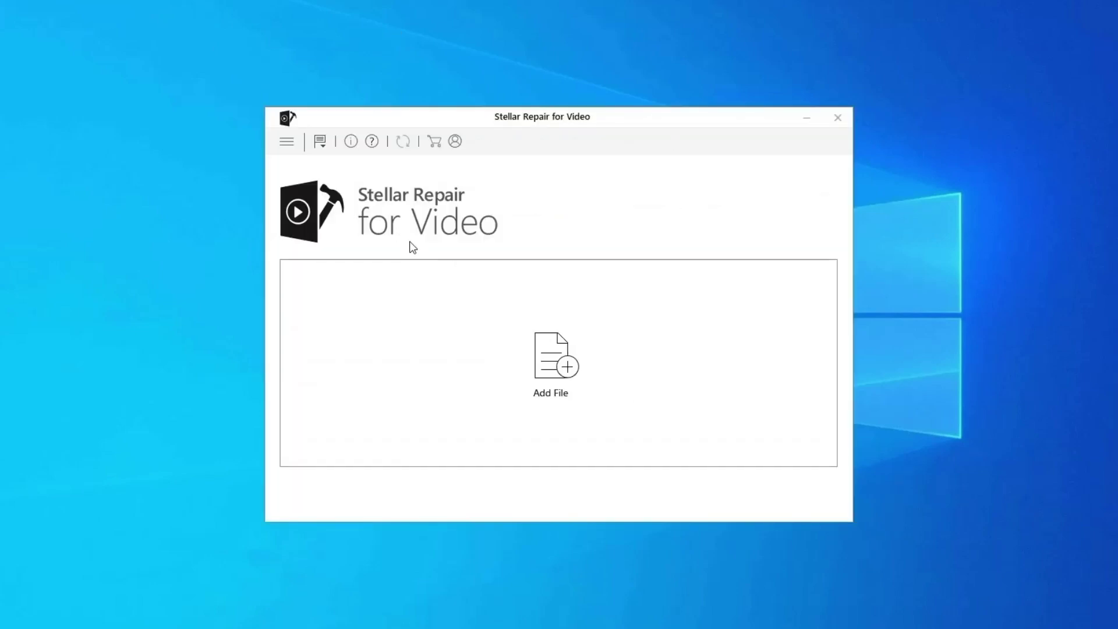
Add the MP4 video from the Desktop VIDEO folder to the repair list
click(564, 368)
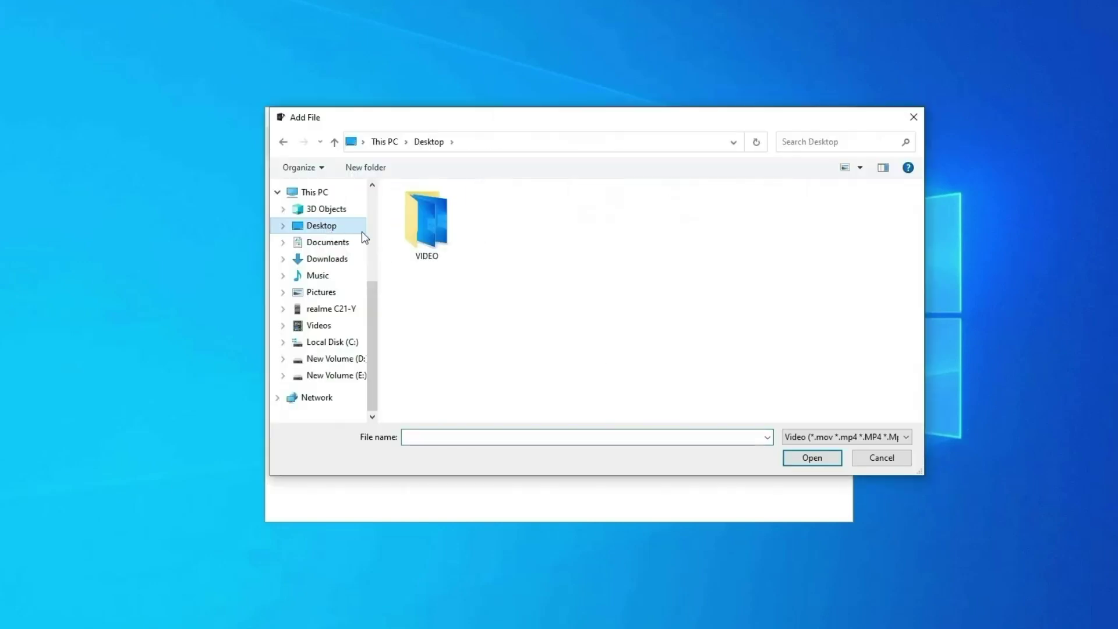
double_click(454, 242)
double_click(427, 232)
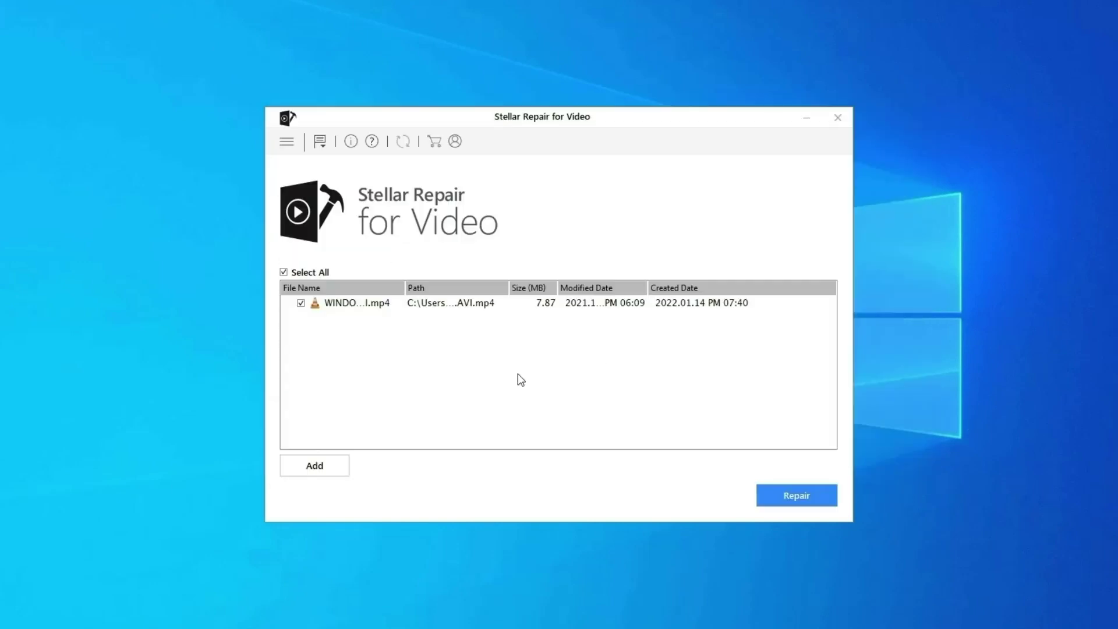
Repair WINDOW.AVI.mp4 and dismiss the Repair process completed message
click(794, 495)
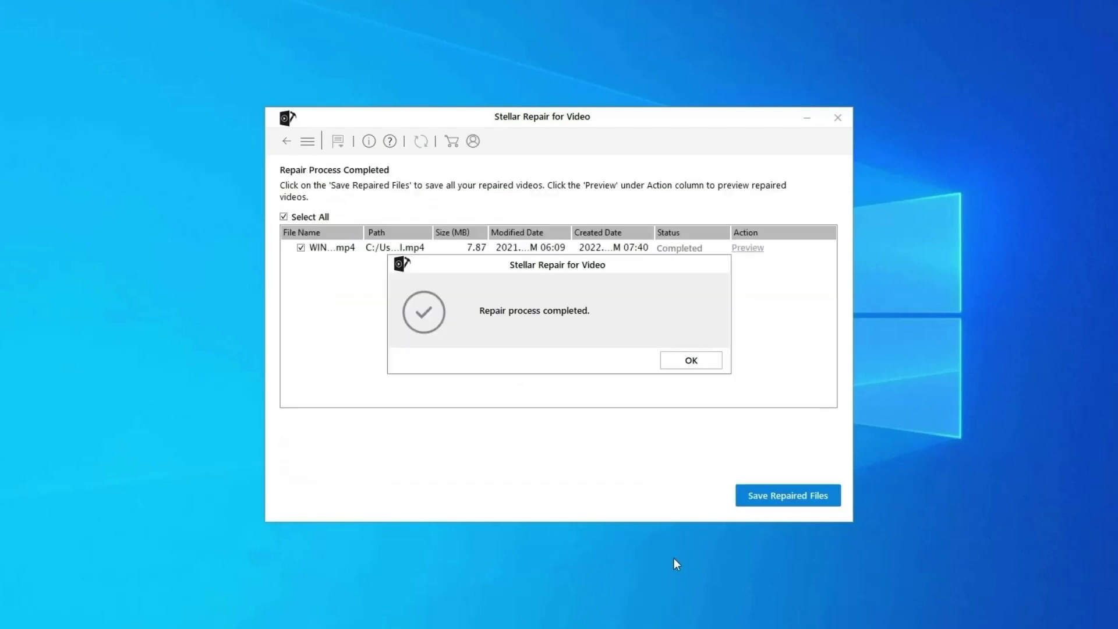
click(715, 356)
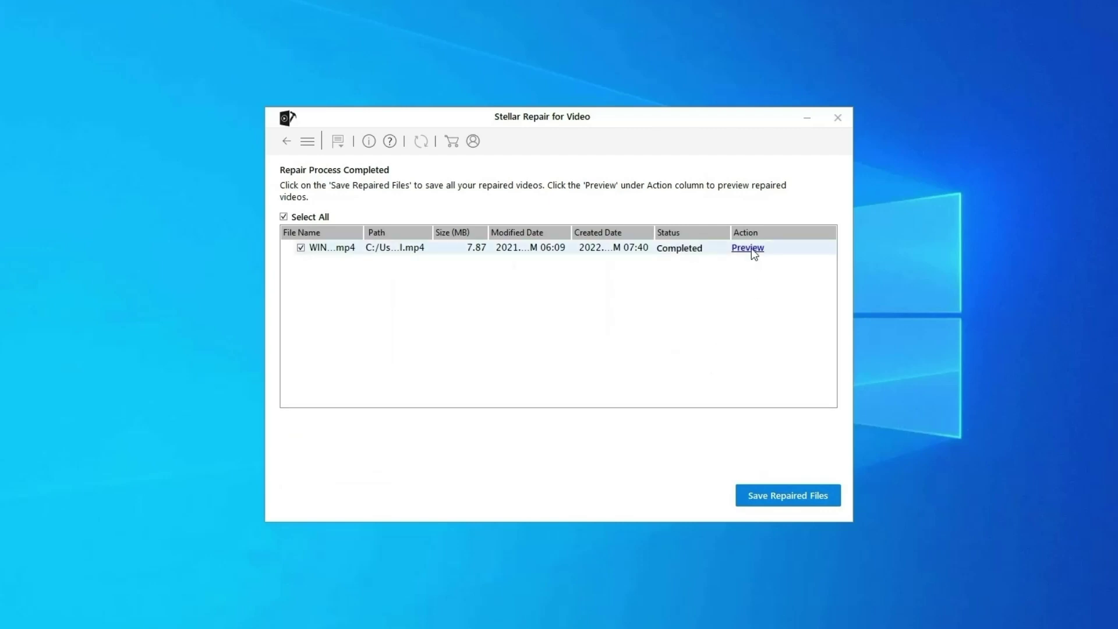